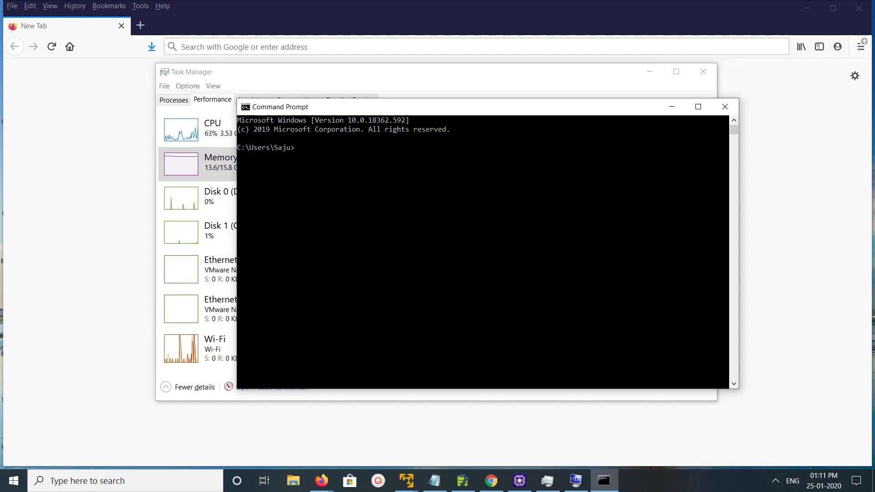
Step: Run wmic baseboard get product,Manufacturer, returning Dell Inc. and 06K08K
{"action": "mouse_move", "coordinate": [410, 107]}
{"action": "left_mouse_down"}
{"action": "mouse_move", "coordinate": [481, 141]}
{"action": "mouse_move", "coordinate": [336, 150]}
{"action": "mouse_move", "coordinate": [381, 78]}
{"action": "left_mouse_up"}
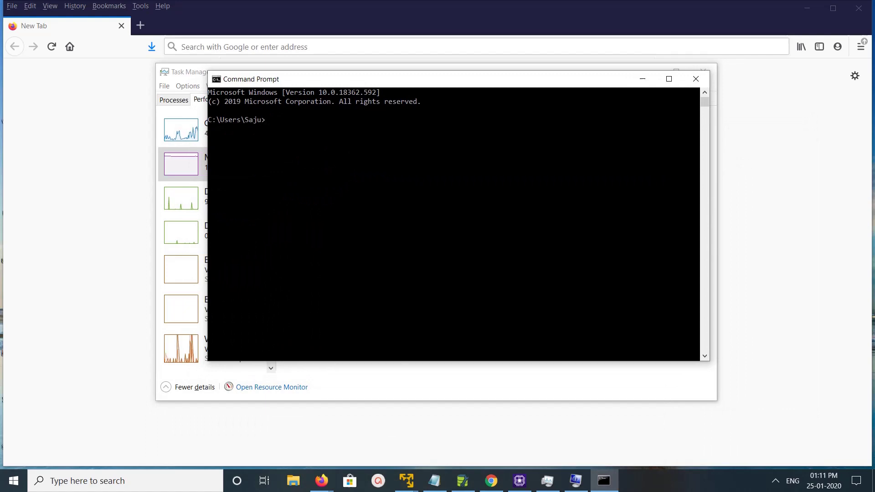
{"action": "mouse_move", "coordinate": [410, 78]}
{"action": "left_mouse_down"}
{"action": "mouse_move", "coordinate": [432, 133]}
{"action": "mouse_move", "coordinate": [398, 90]}
{"action": "left_mouse_up"}
{"action": "left_click", "coordinate": [469, 185]}
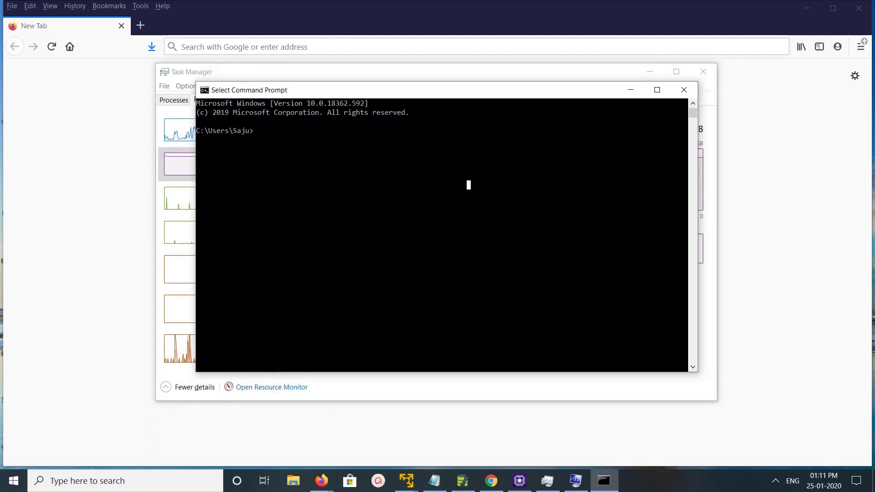
{"action": "type", "text": "wmic baseboard get product,Manufacturer"}
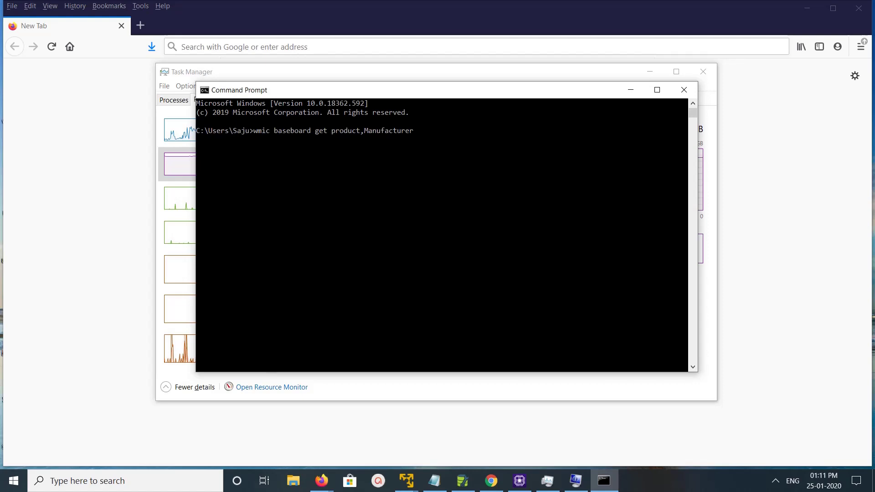
{"action": "key", "text": "Return"}
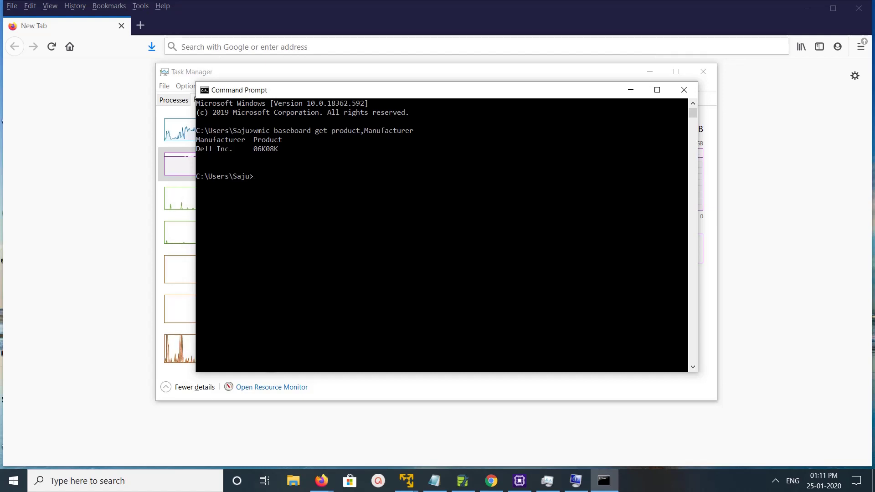
{"action": "mouse_move", "coordinate": [411, 90]}
{"action": "left_mouse_down"}
{"action": "mouse_move", "coordinate": [431, 118]}
{"action": "mouse_move", "coordinate": [399, 101]}
{"action": "left_mouse_up"}
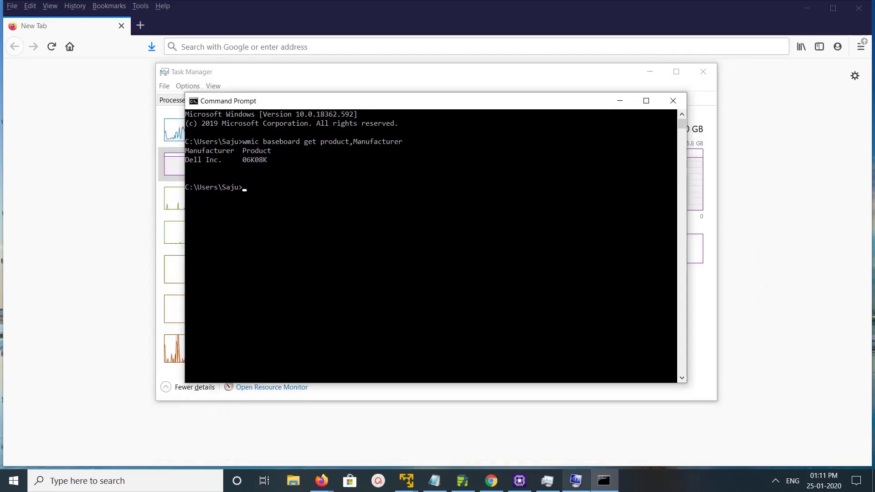
Step: Arrange System Information beside the Command Prompt output so both are visible
{"action": "left_click", "coordinate": [575, 481]}
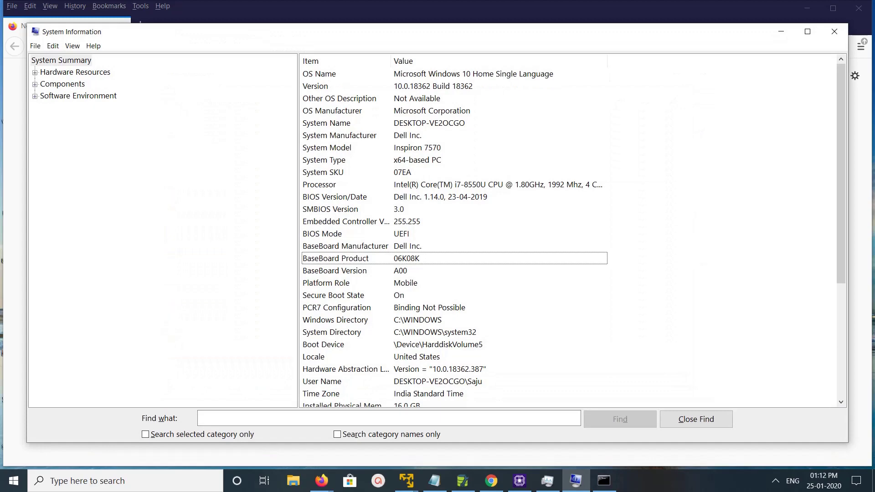
{"action": "mouse_move", "coordinate": [205, 32]}
{"action": "left_mouse_down"}
{"action": "mouse_move", "coordinate": [363, 72]}
{"action": "mouse_move", "coordinate": [491, 89]}
{"action": "left_mouse_up"}
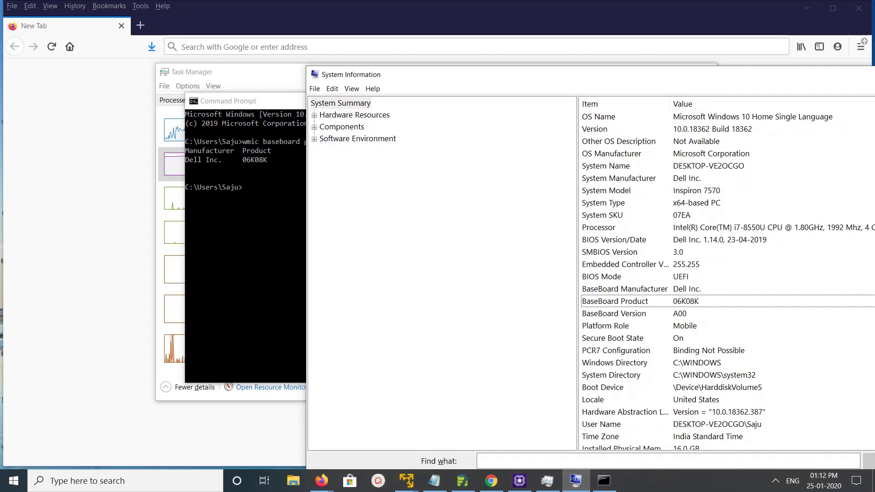
{"action": "key", "text": "alt+Tab"}
{"action": "left_click_drag", "start_coordinate": [411, 100], "coordinate": [240, 73]}
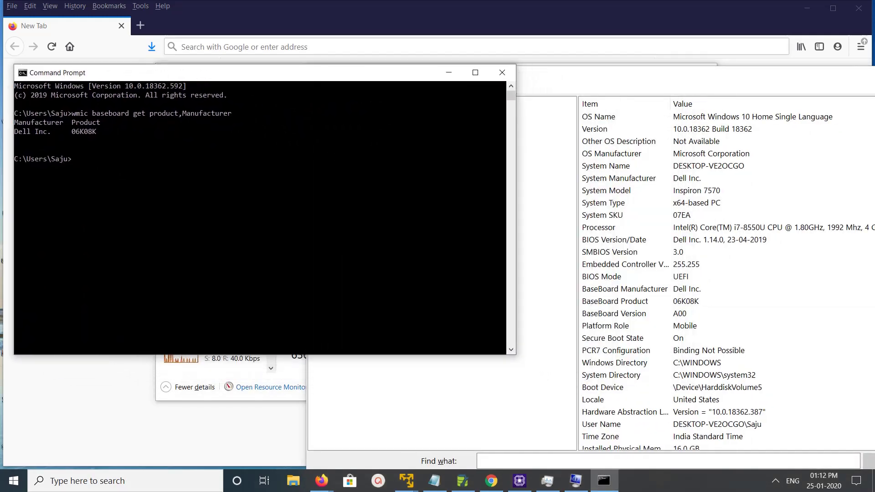
{"action": "key", "text": "alt+Tab"}
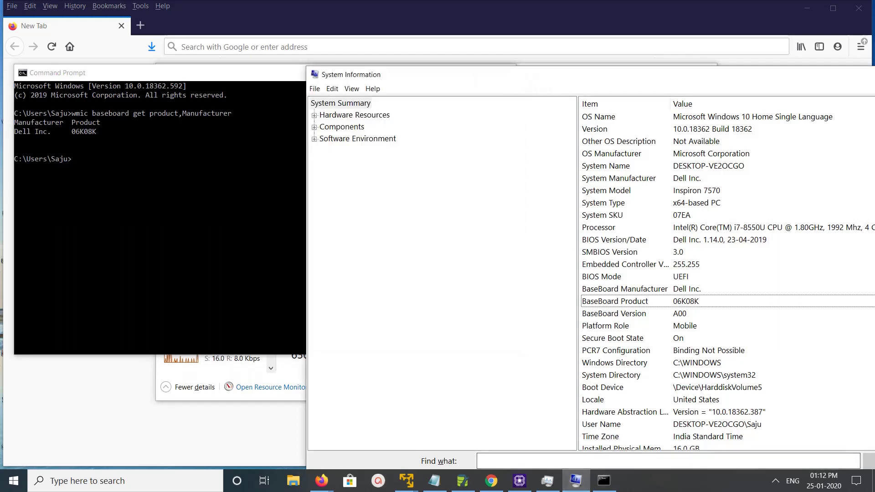
{"action": "left_click_drag", "start_coordinate": [444, 74], "coordinate": [413, 61]}
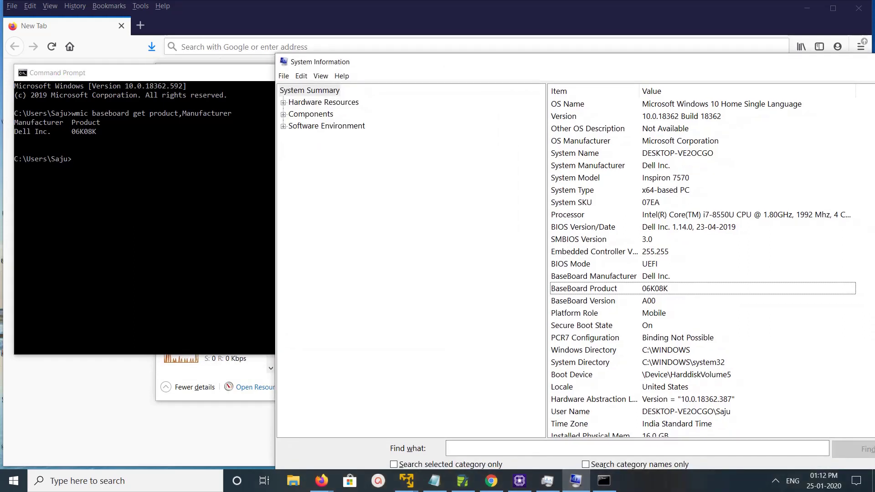
Step: Highlight the BaseBoard Manufacturer (Dell Inc.) and BaseBoard Product (06K08K) rows
{"action": "key", "text": "Up"}
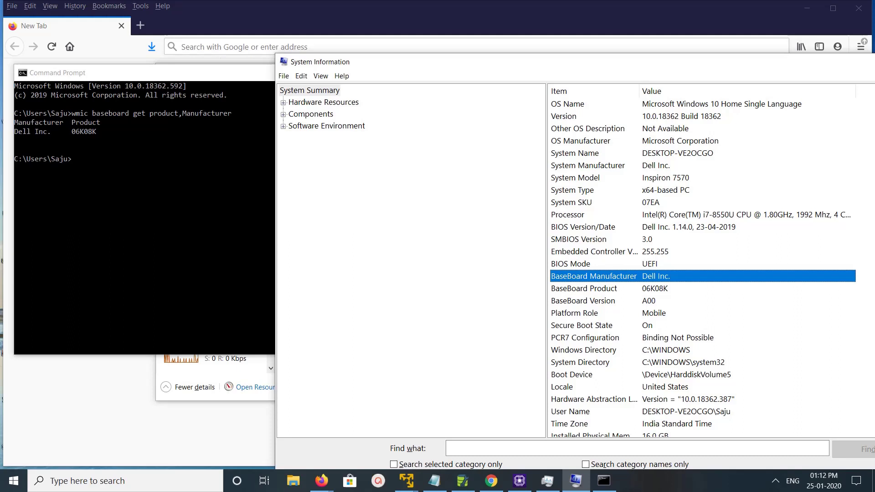
{"action": "key", "text": "Down"}
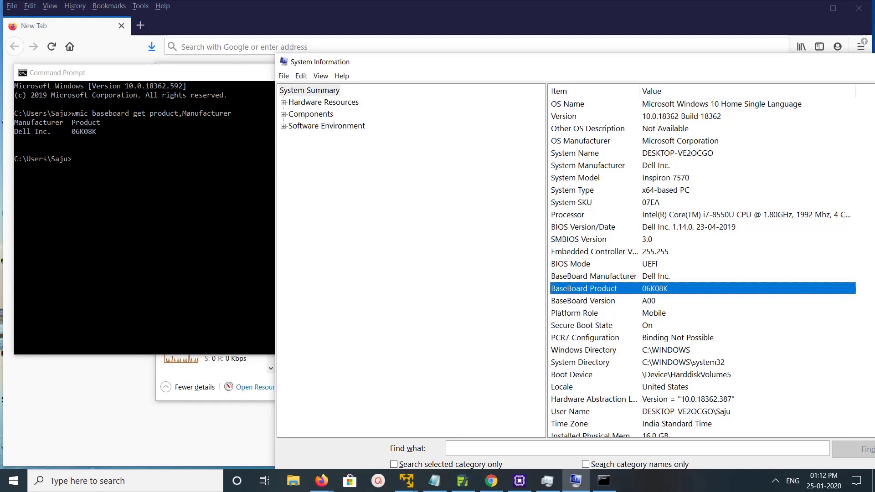
Step: Show CPU-Z's Mainboard details (Dell Inc., 06K08K) at the lower left beside the other windows
{"action": "left_click", "coordinate": [520, 481]}
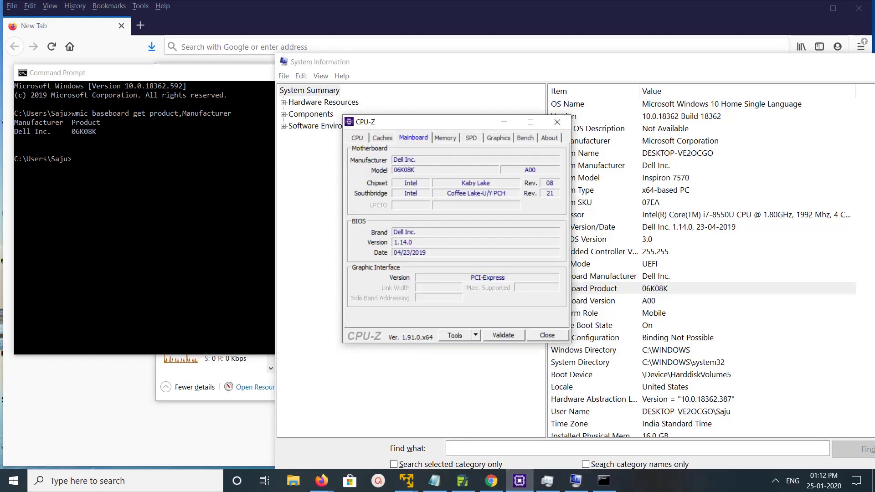
{"action": "left_click_drag", "start_coordinate": [410, 122], "coordinate": [304, 194]}
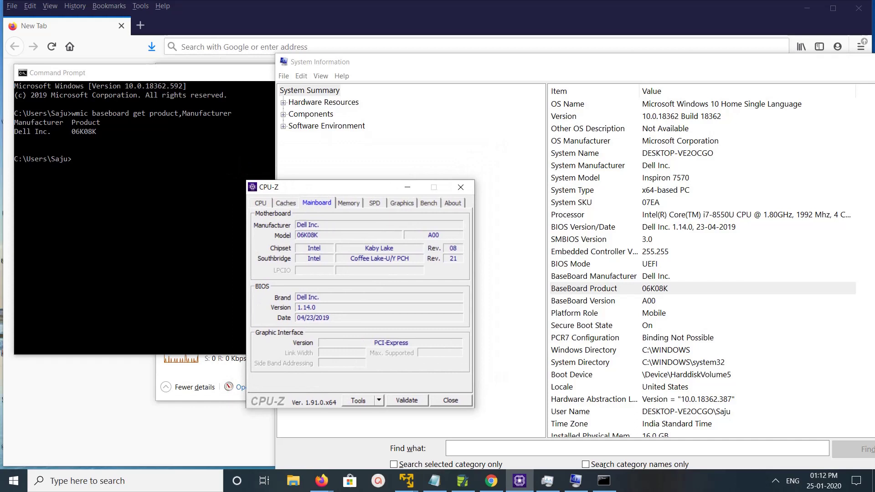